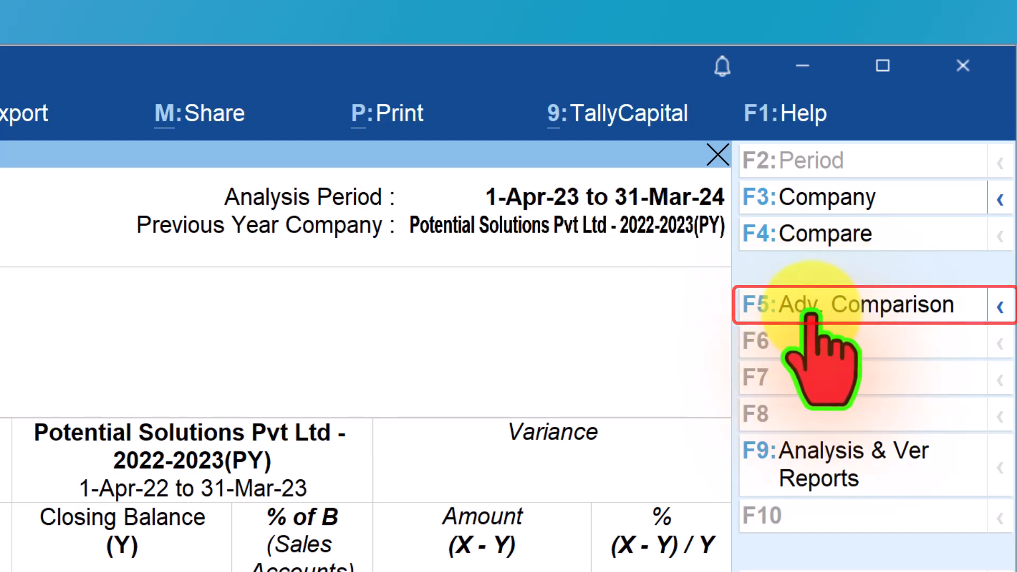
Add the Purchase Accounts and Direct Expenses groups to the advanced comparison element list and accept it
click(838, 305)
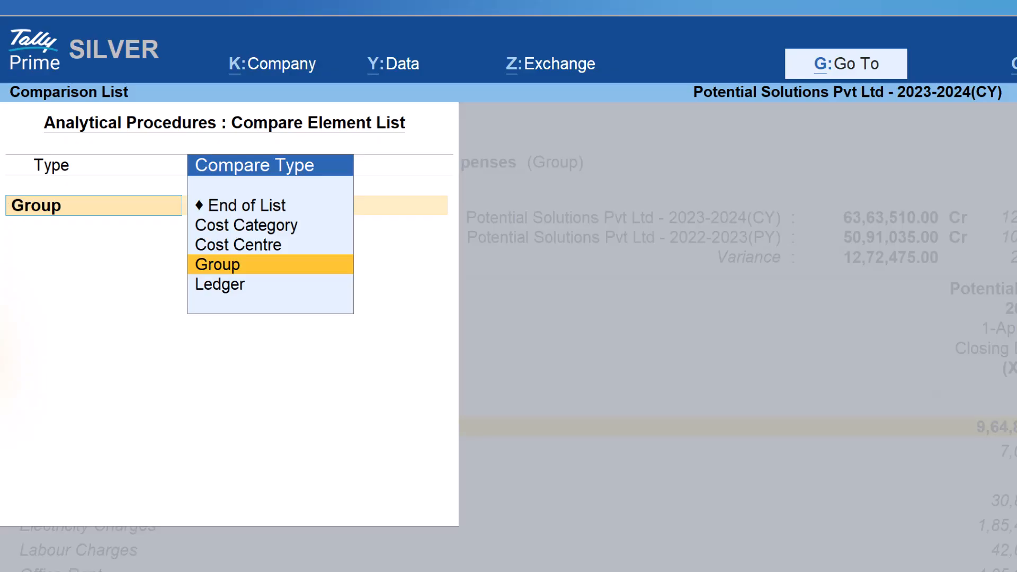
key(Return)
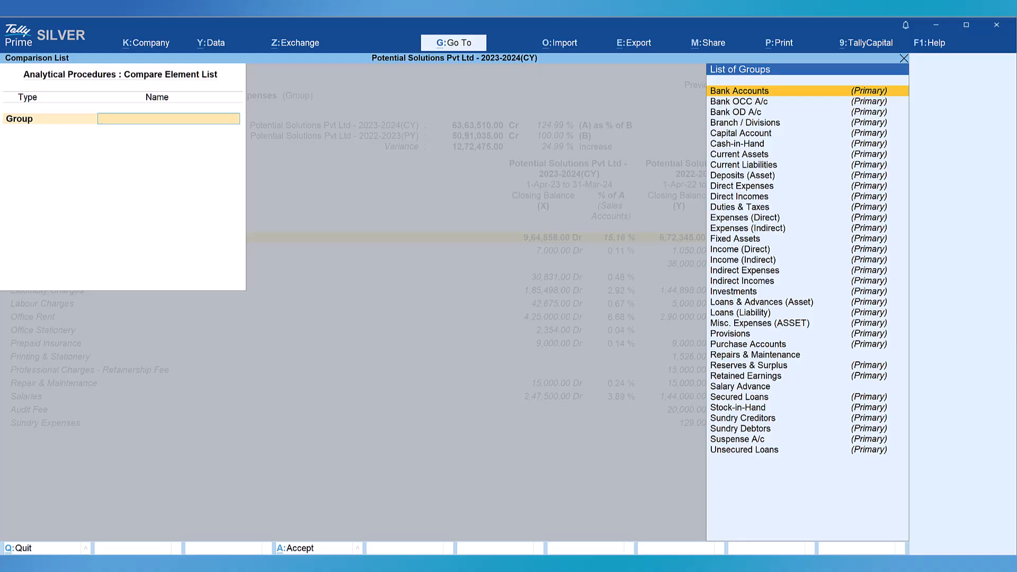
text(pu)
key(Return)
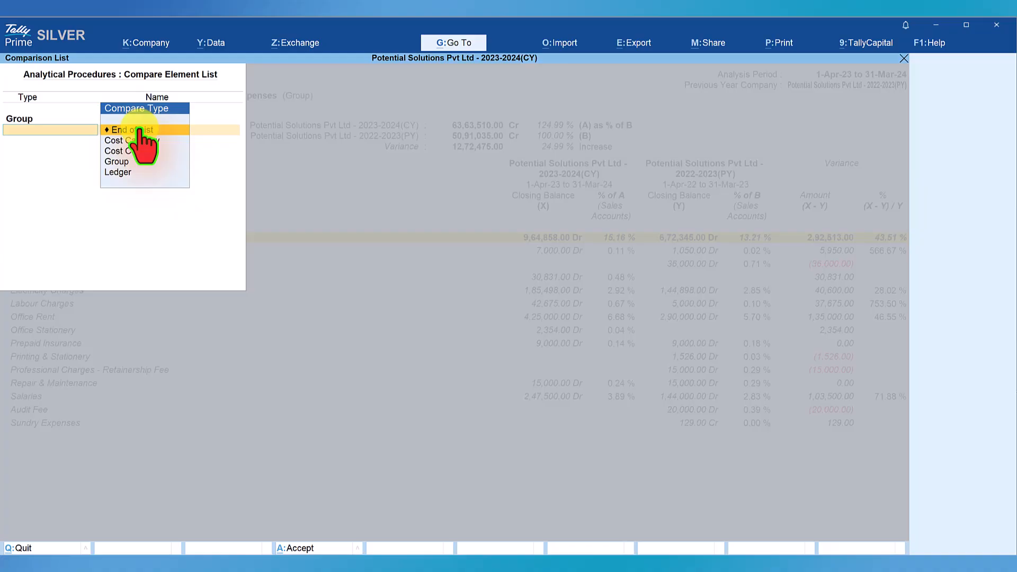
click(118, 162)
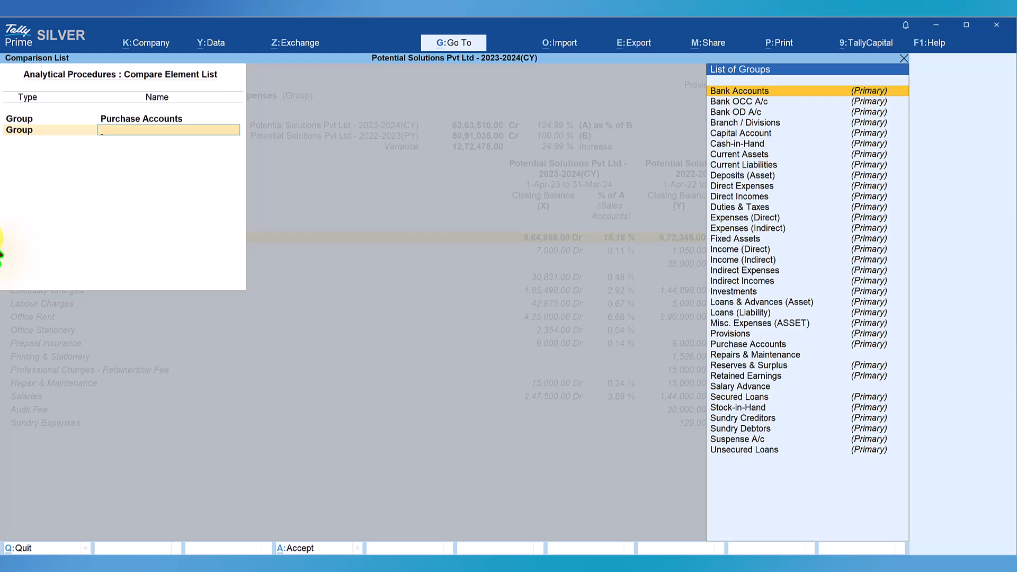
text(Dire)
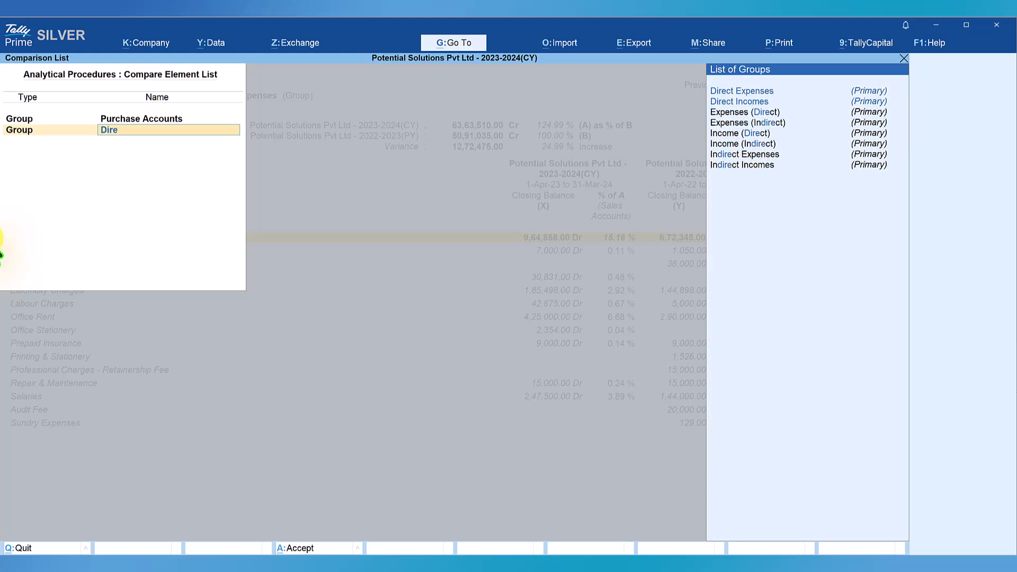
key(Return)
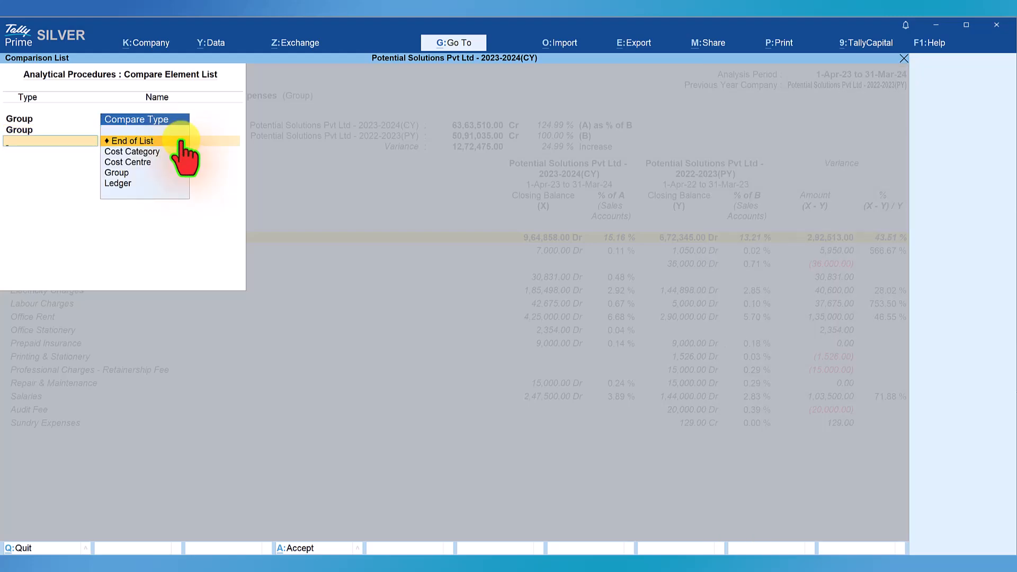
key(Return)
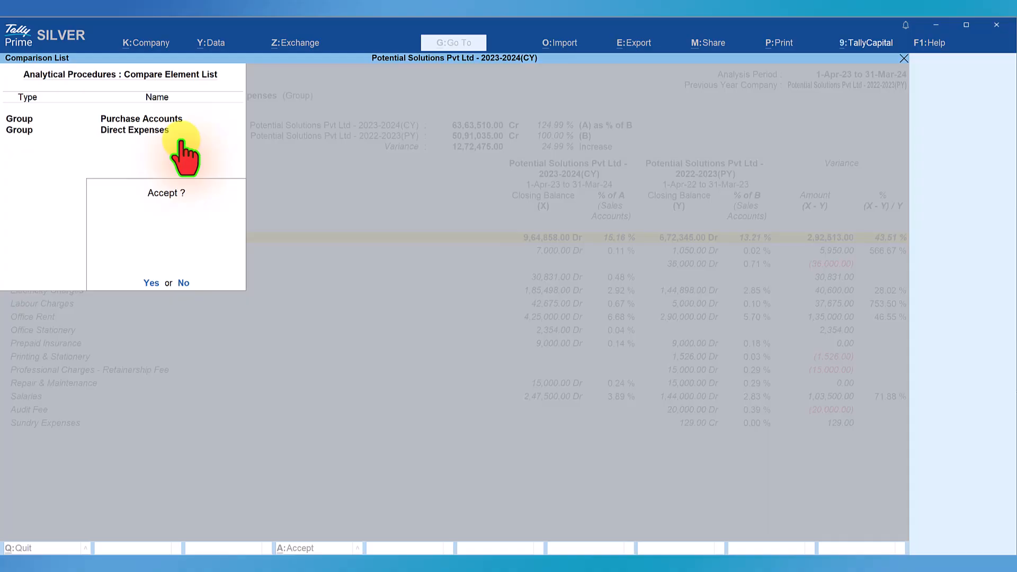
key(y)
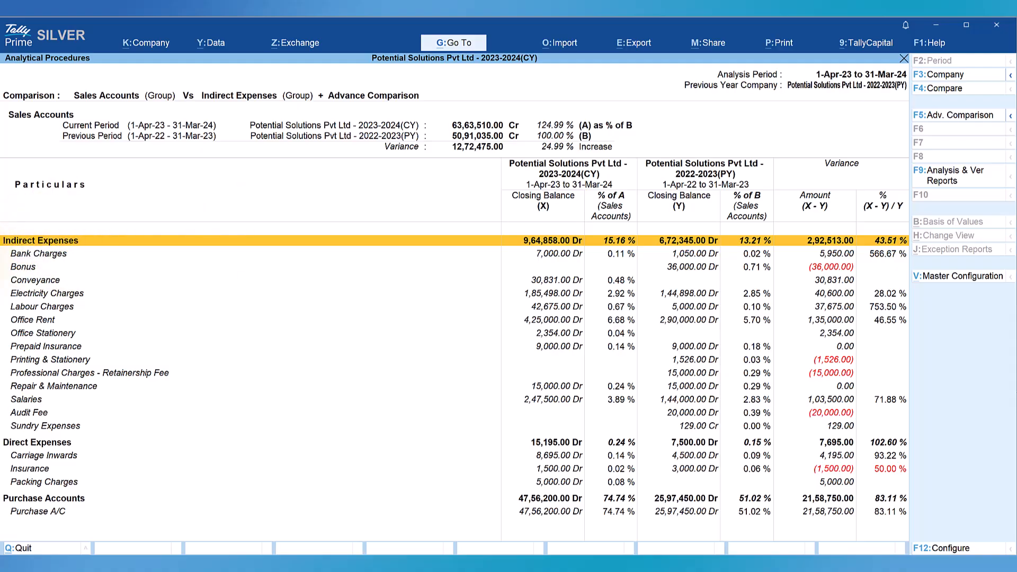
Collapse the Indirect Expenses group to its total line
key(shift+Return)
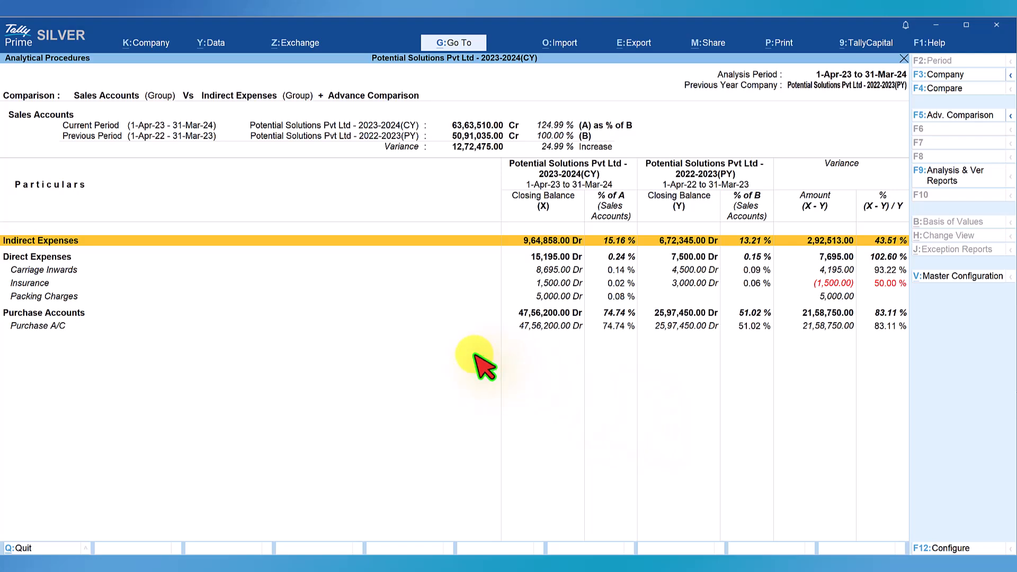
click(51, 329)
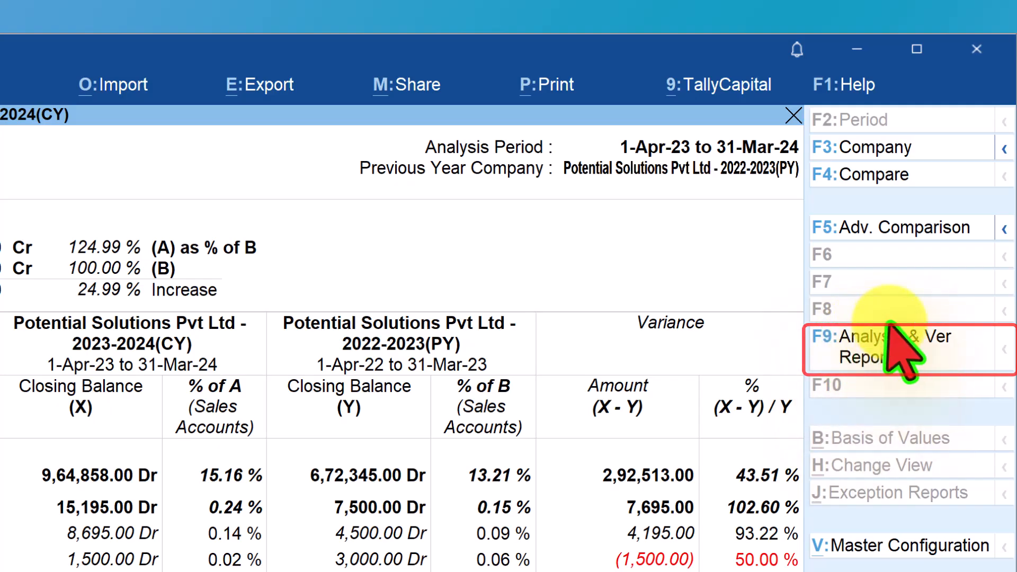
Open the Profit & Loss A/c from the Analysis & Verification Reports to review it, then return to the comparison
click(873, 349)
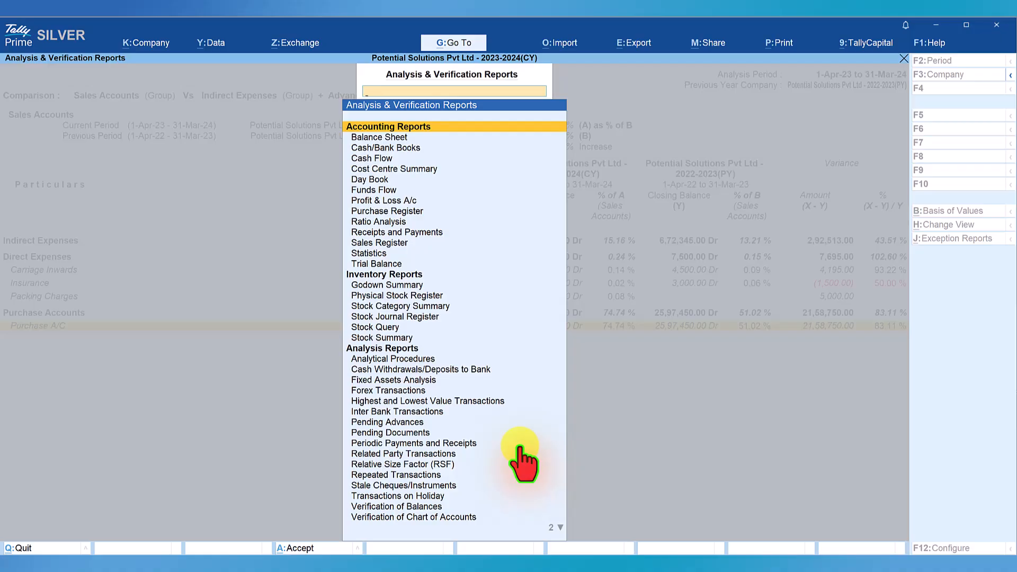
click(400, 201)
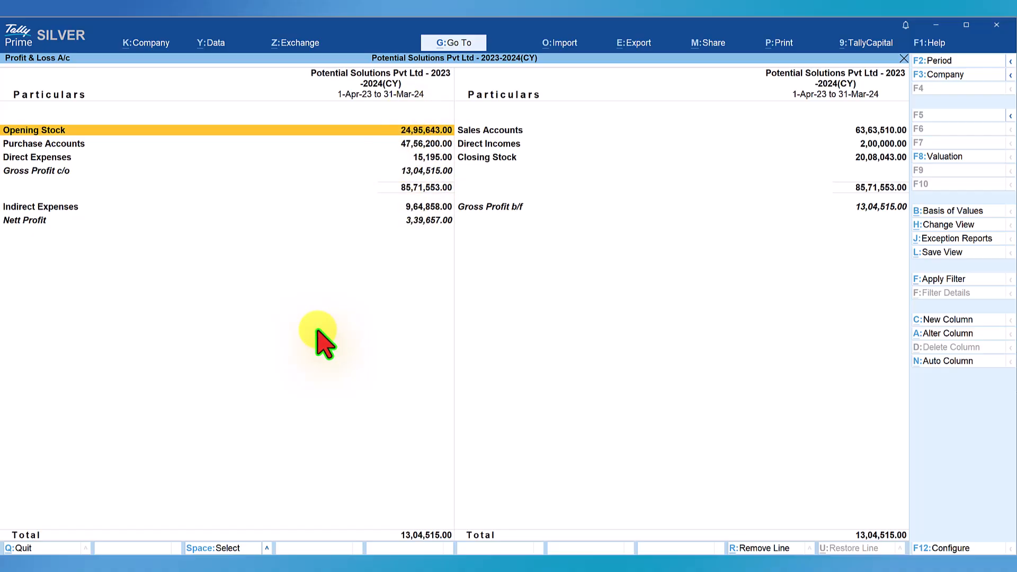
click(462, 59)
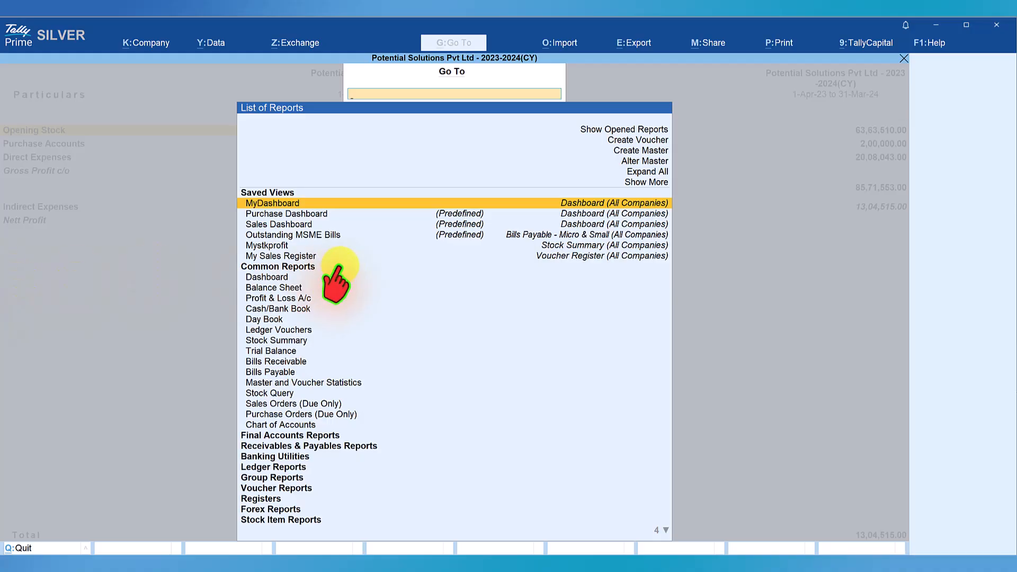
key(Escape)
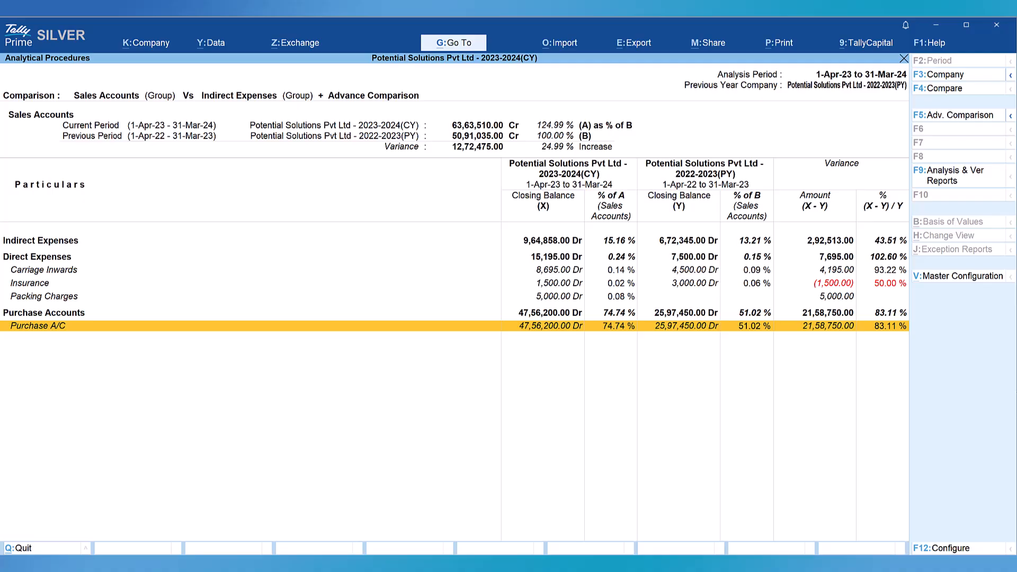
Expand the Indirect Expenses group to show its ledgers
click(53, 241)
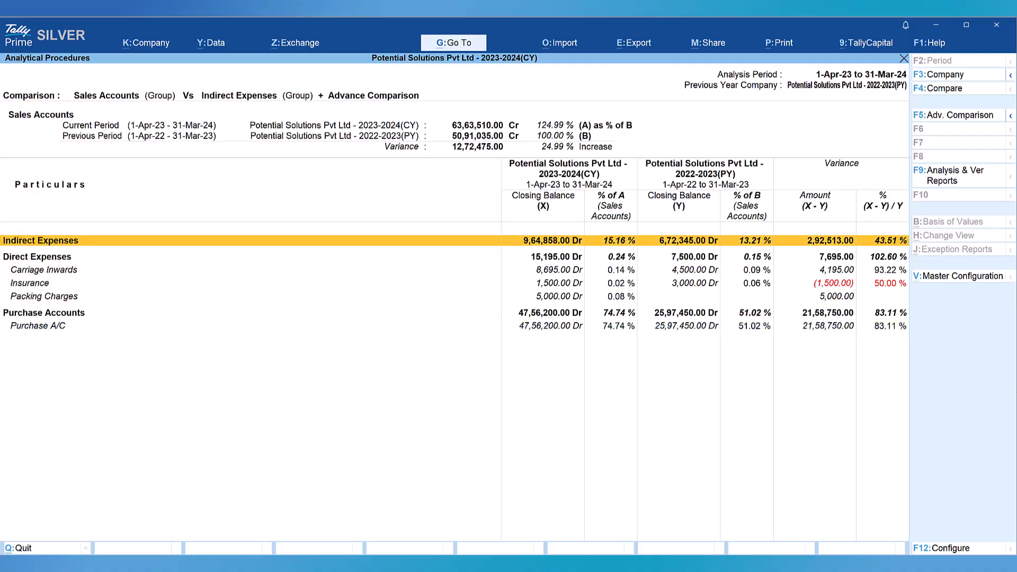
key(shift+Return)
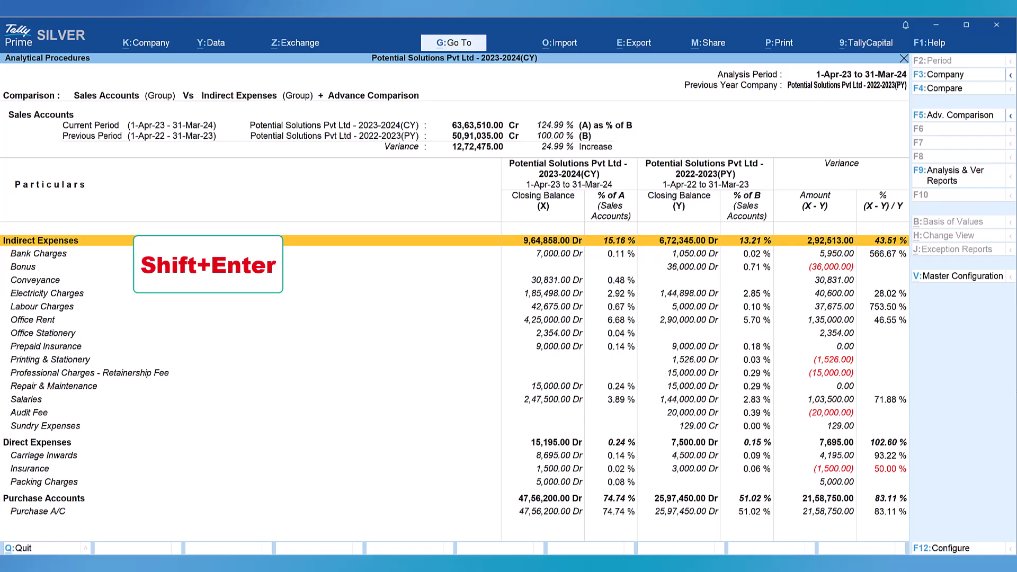
Configure the report to expand all levels, show ledgers with variance amount greater than 10,000, and enable stripe view
key(F12)
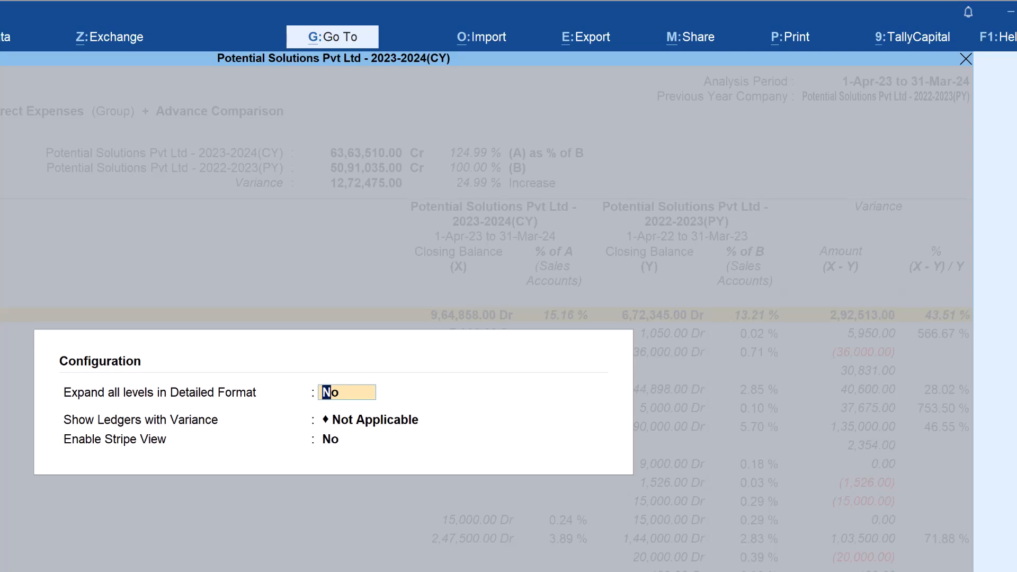
text(y)
key(Return)
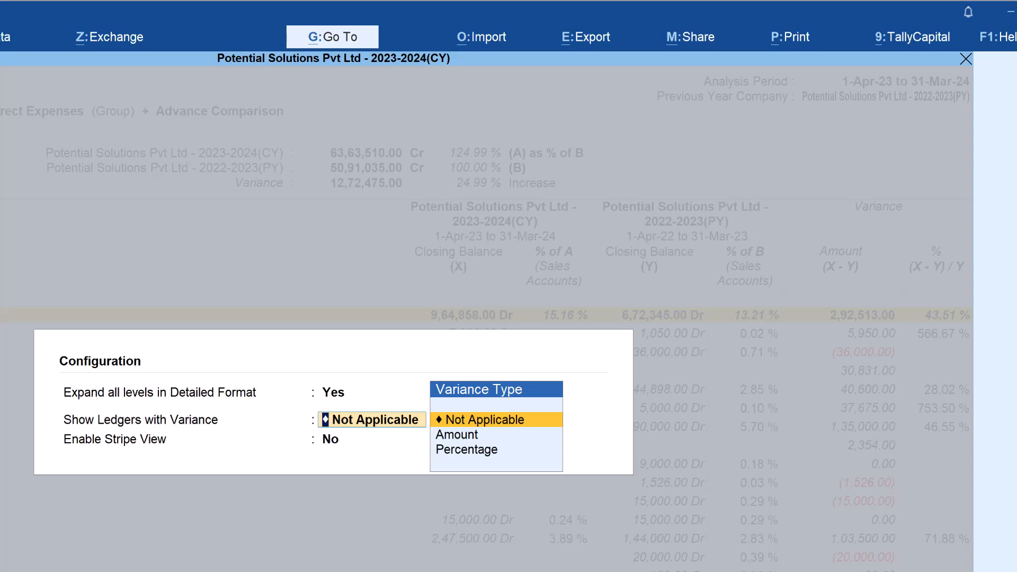
key(Down)
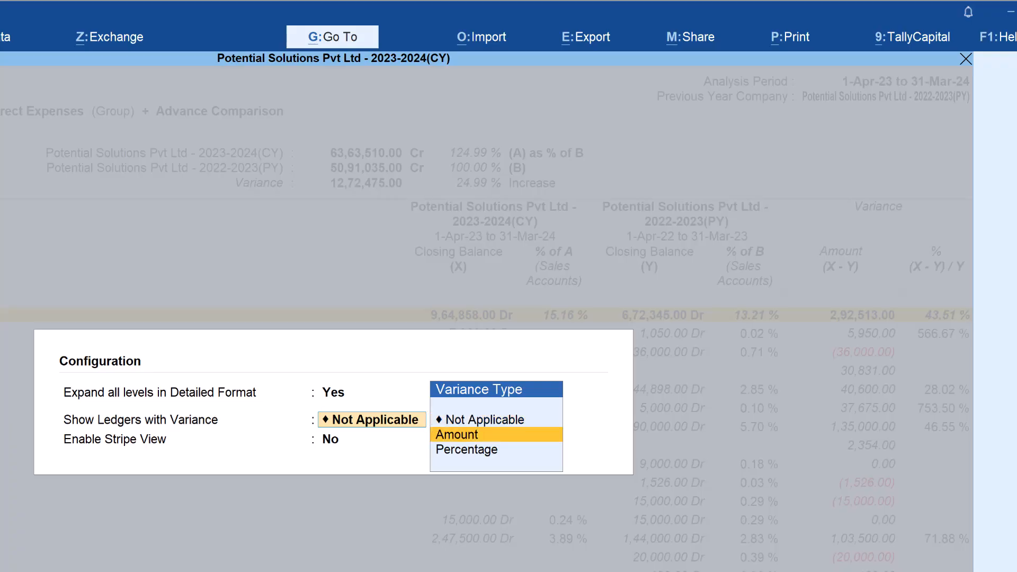
key(Return)
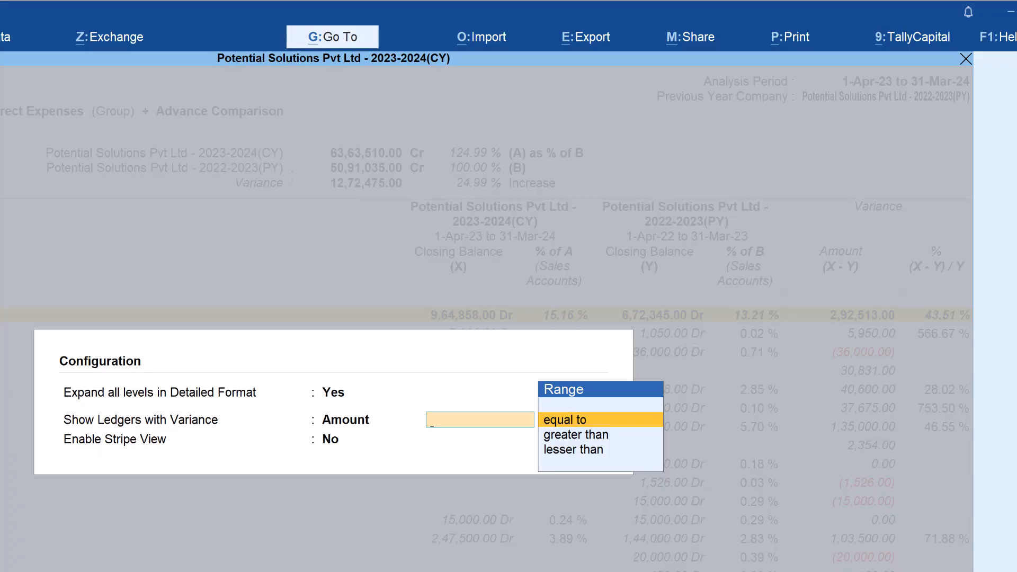
key(Down)
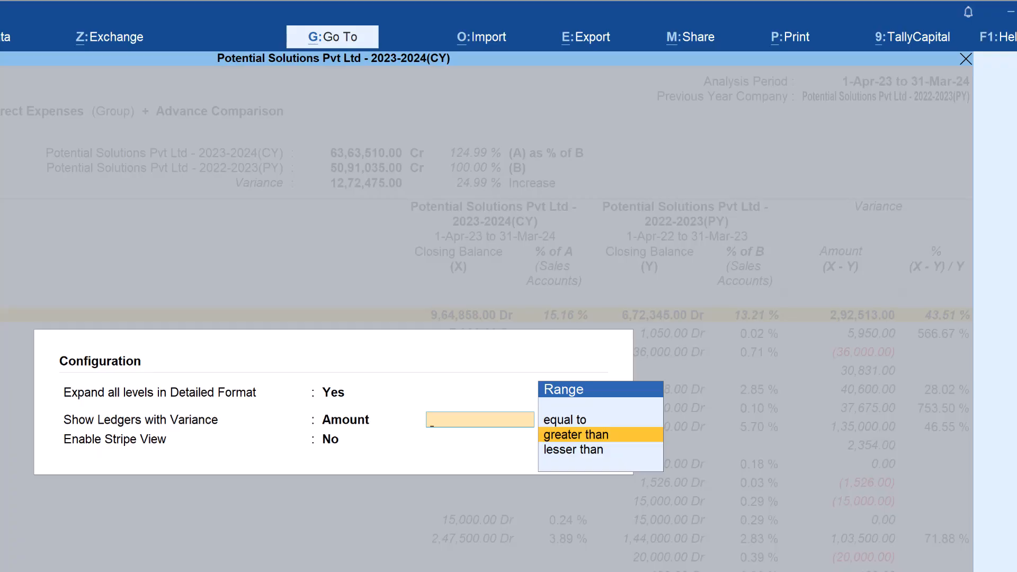
key(Return)
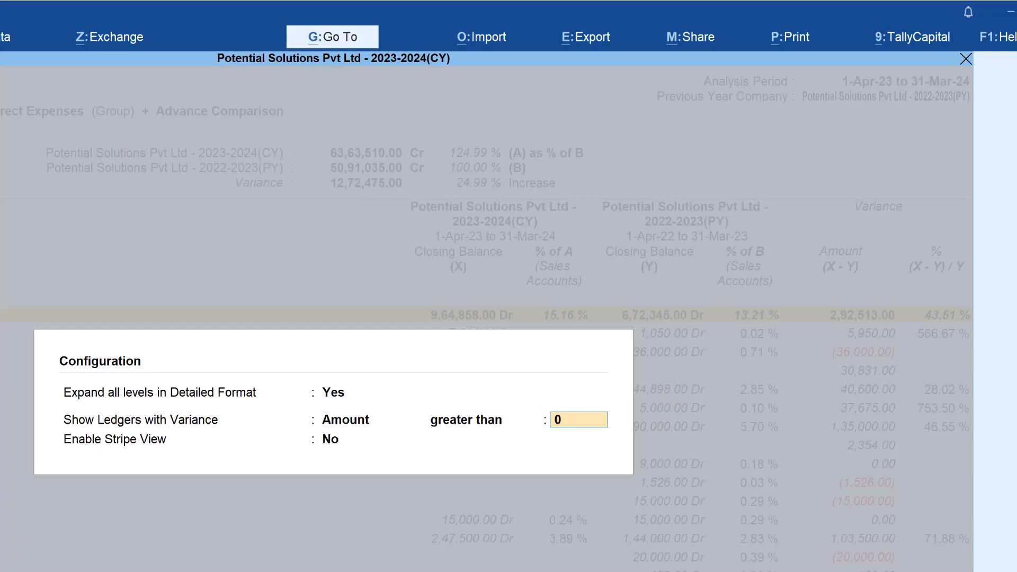
text(10000)
key(Return)
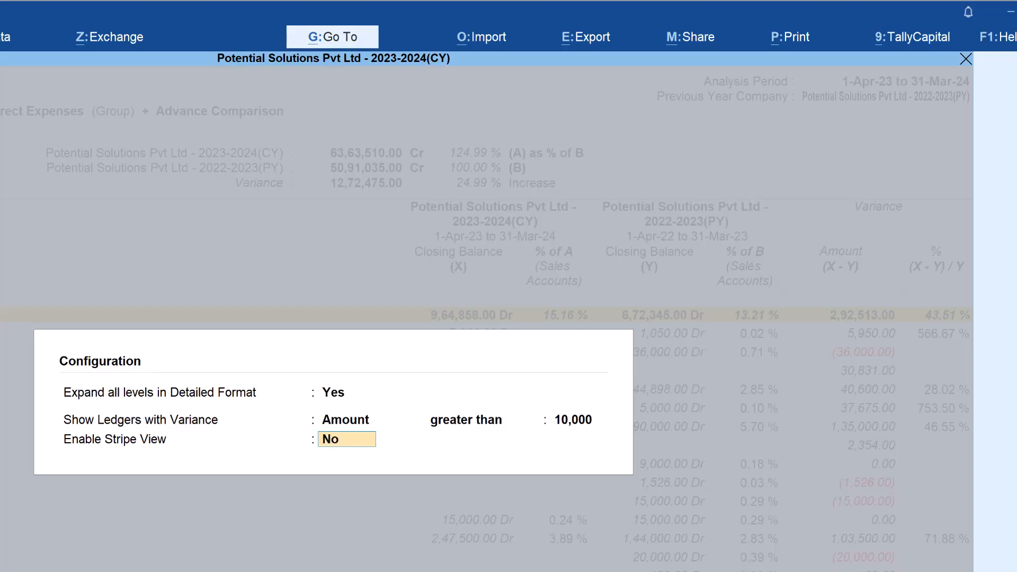
text(y)
key(Return)
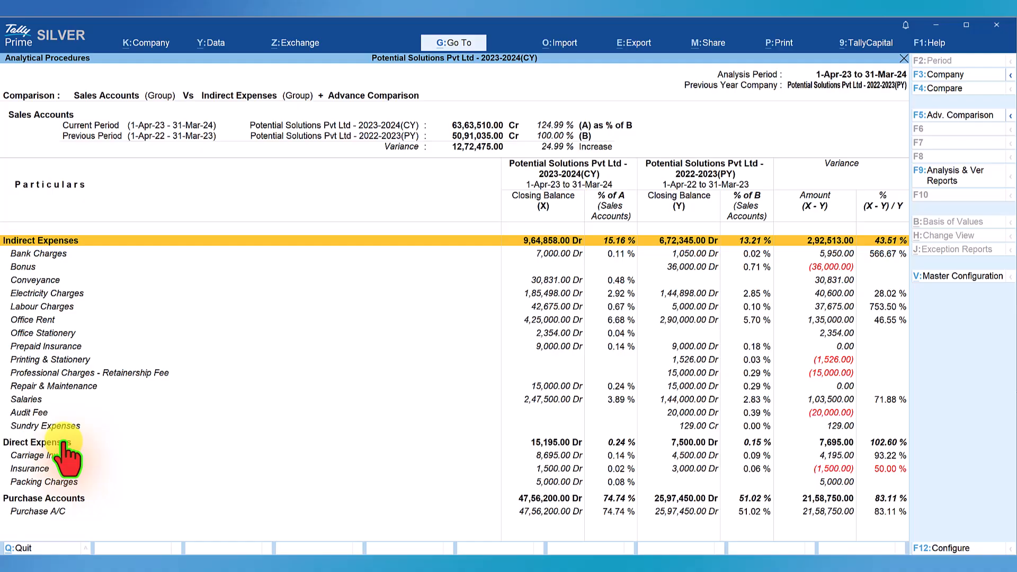
Remove Direct Expenses from the advanced comparison element list, keeping Purchase Accounts
click(959, 121)
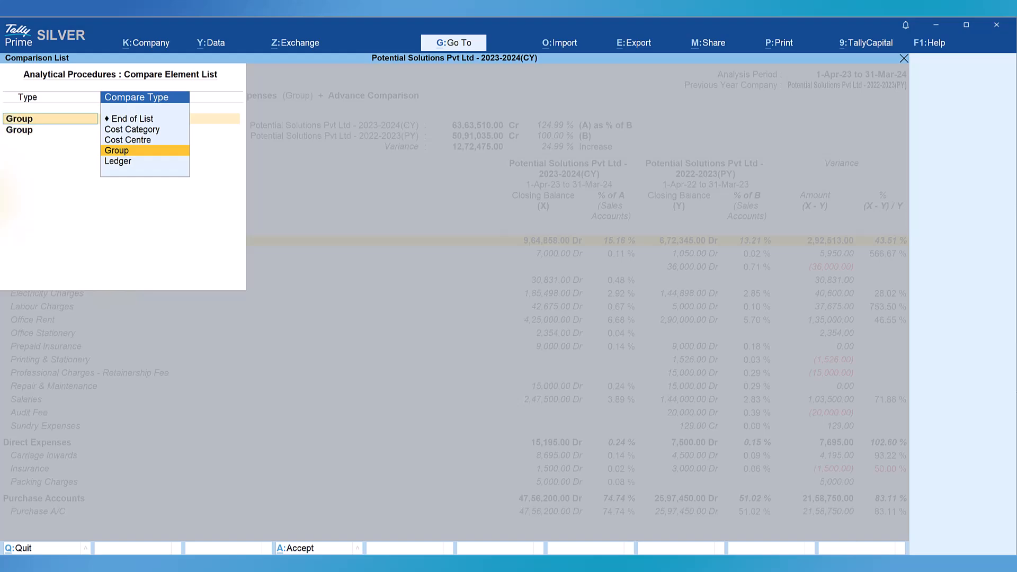
key(Return)
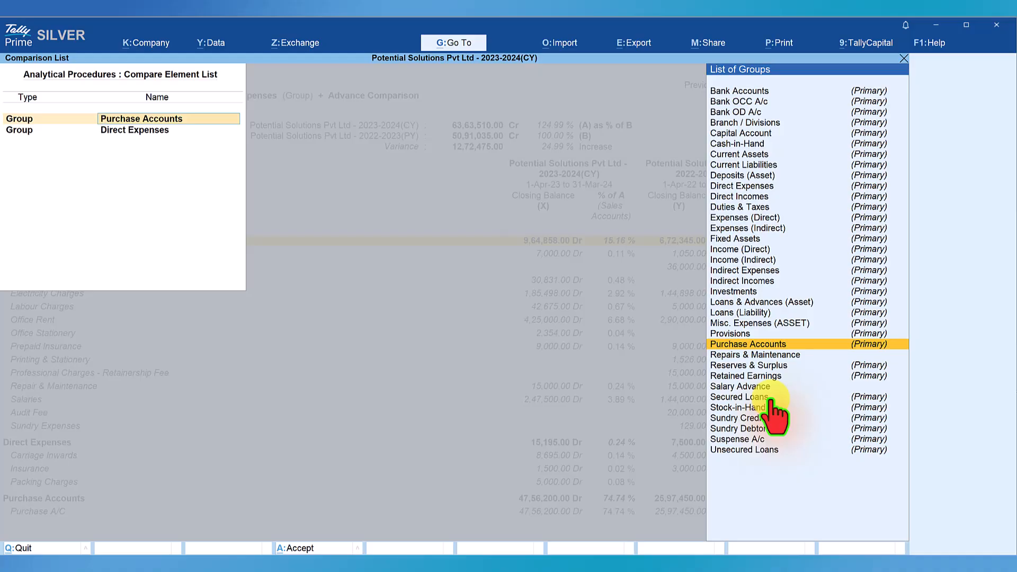
key(Return)
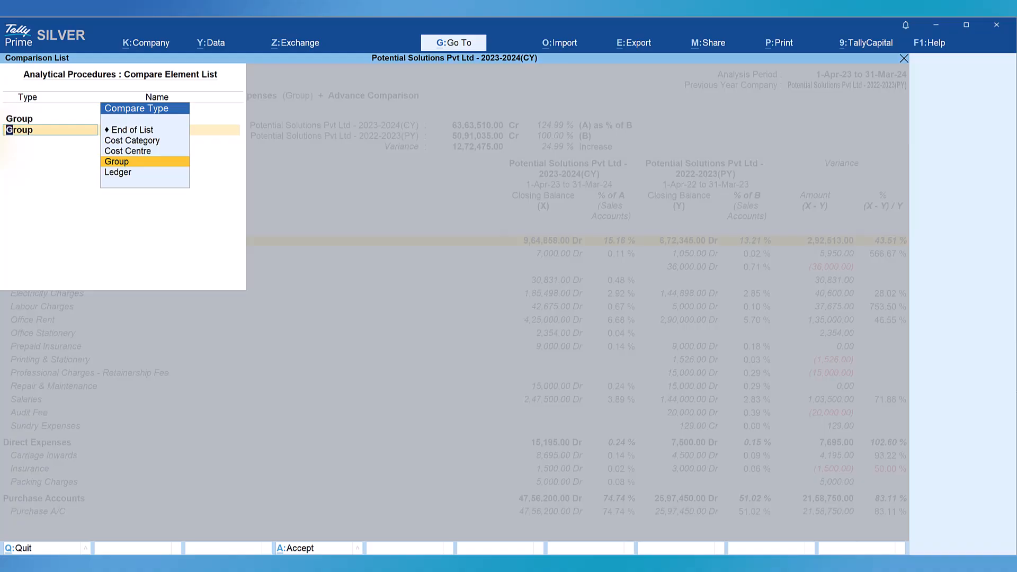
key(Up)
key(Up)
key(Up)
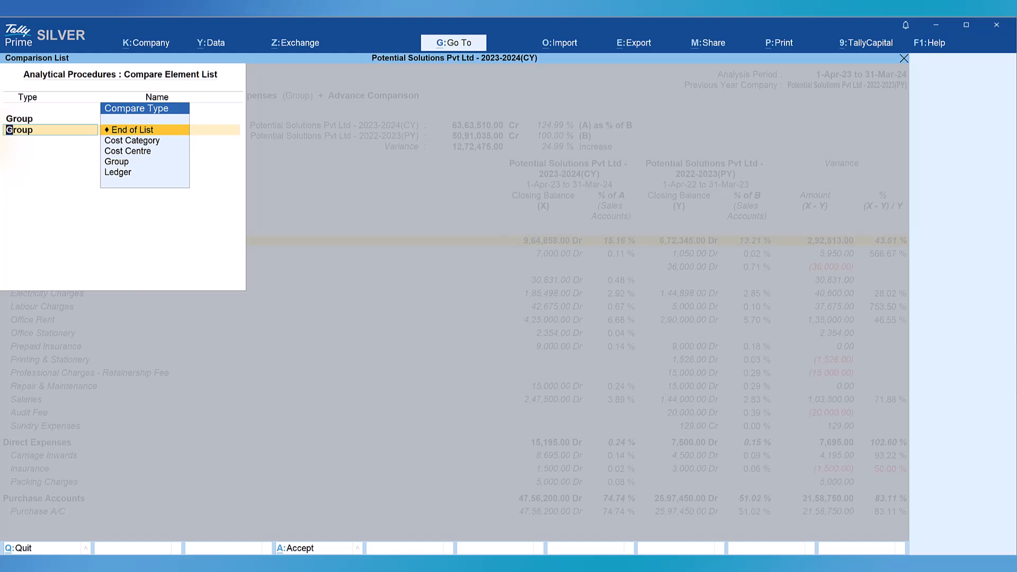
key(Return)
key(Return)
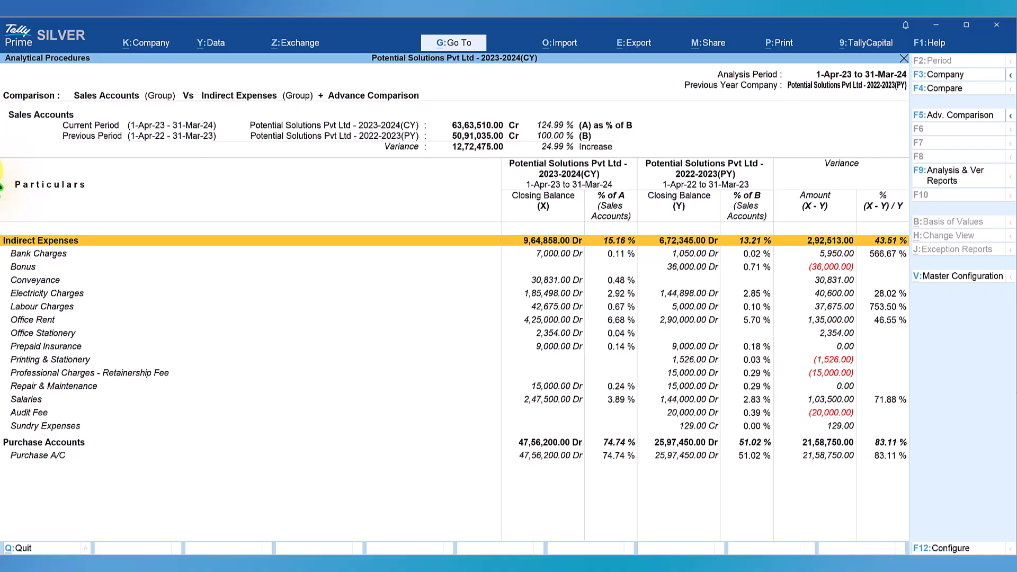
Clear the advanced comparison element list and exit it
click(964, 122)
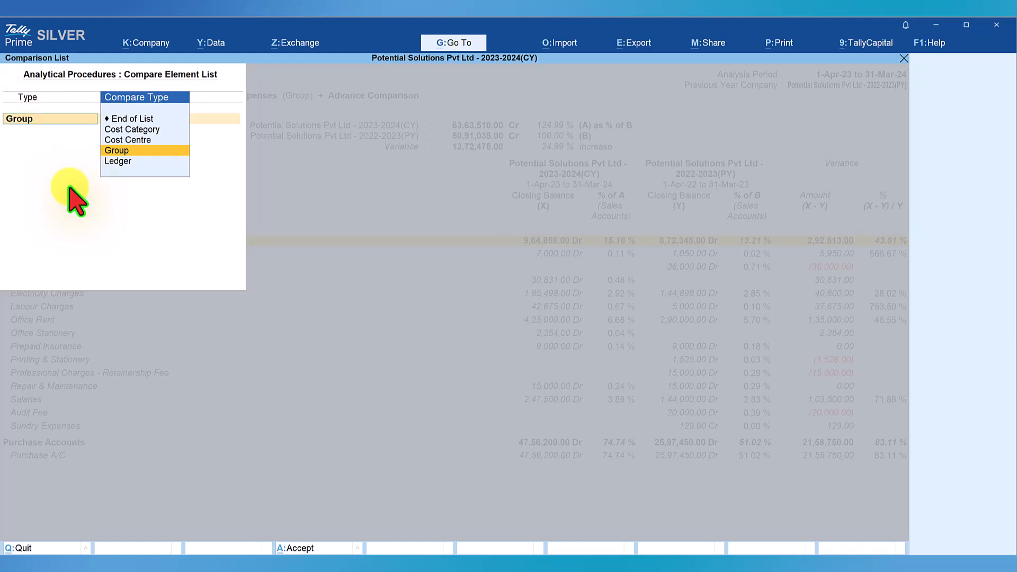
key(BackSpace)
key(Escape)
key(Return)
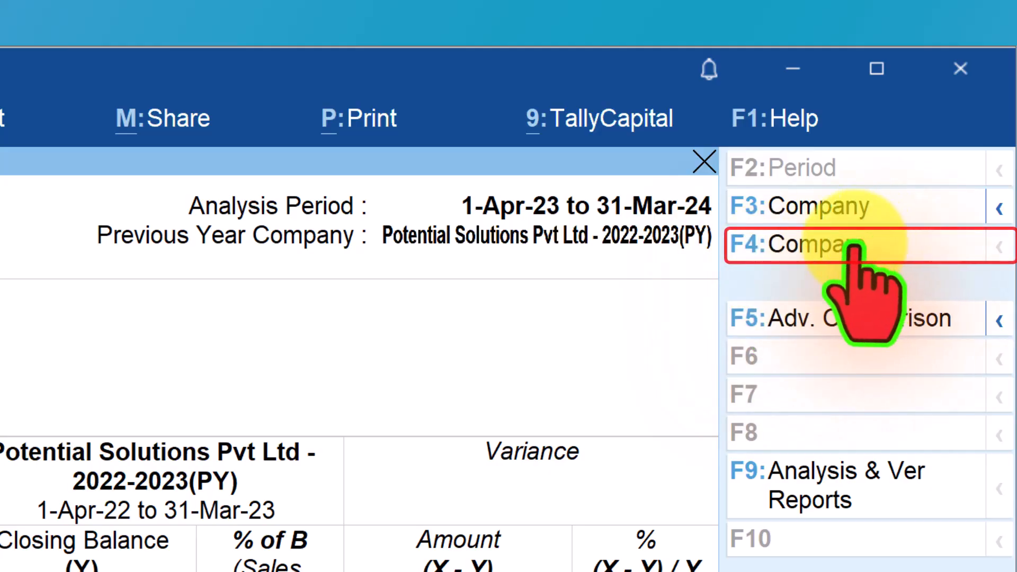
Change the Group - Group comparison to compare Sales Accounts with the Direct Expenses group
click(794, 246)
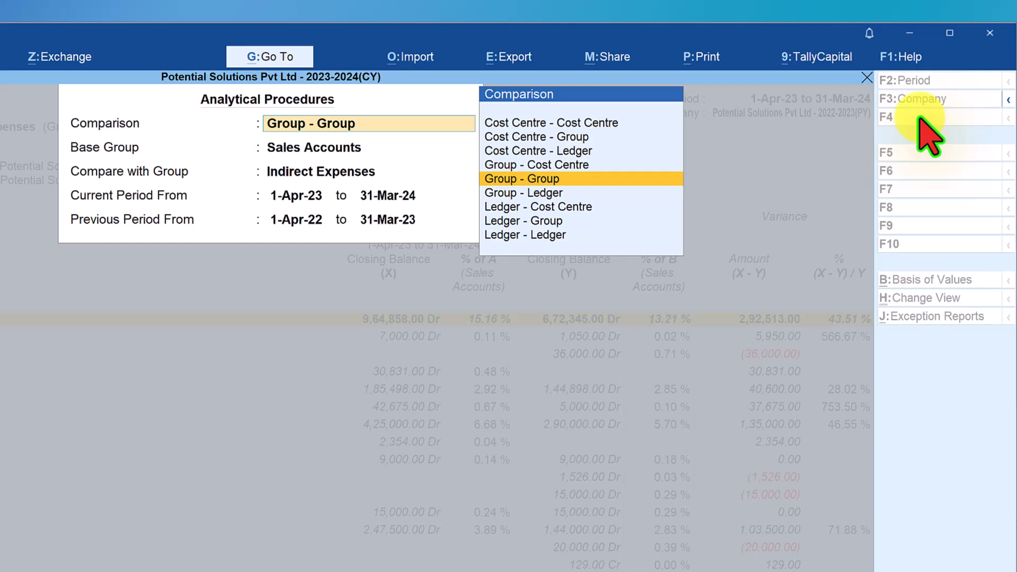
key(Return)
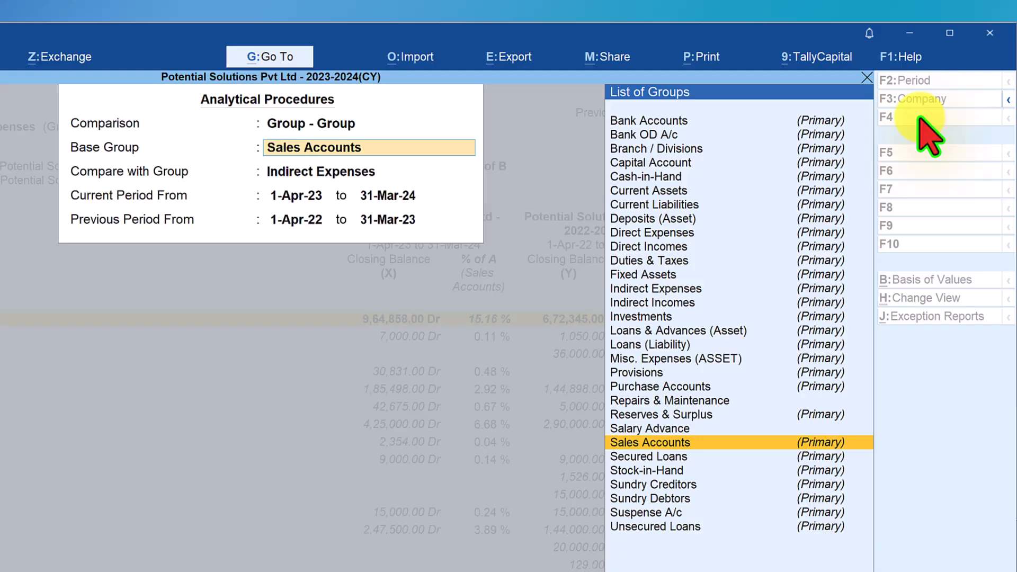
key(Return)
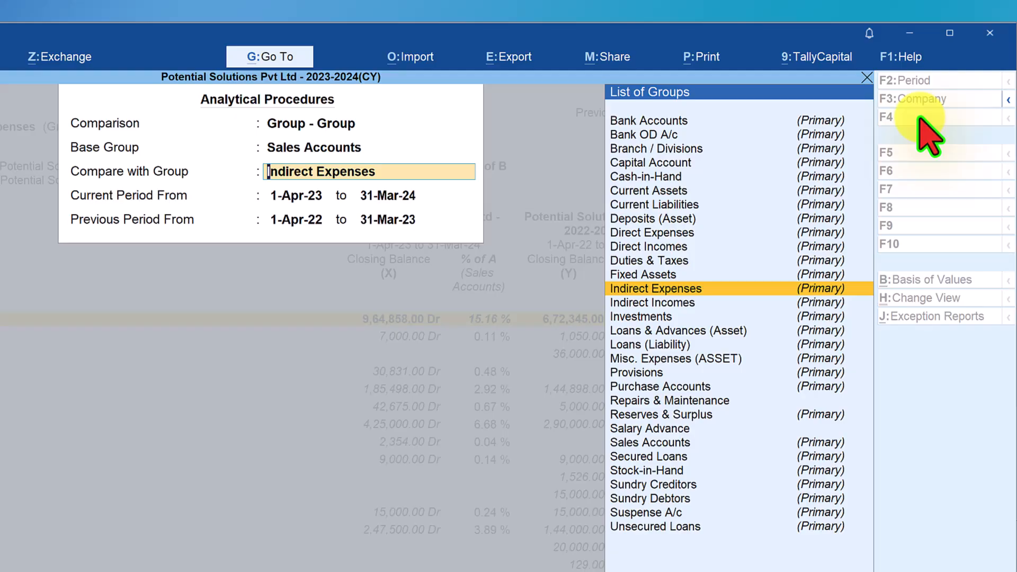
text(D)
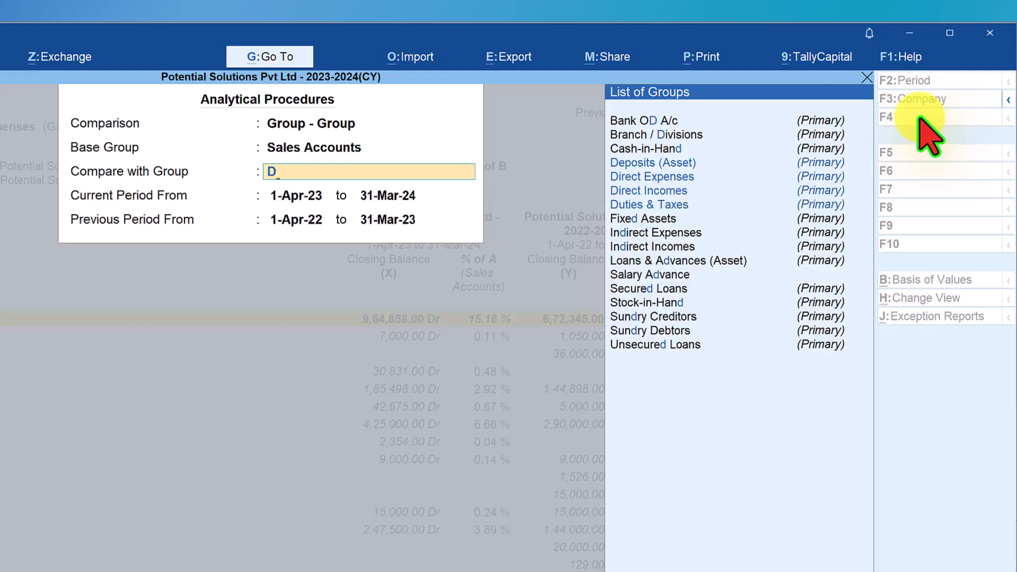
text(ir)
key(Return)
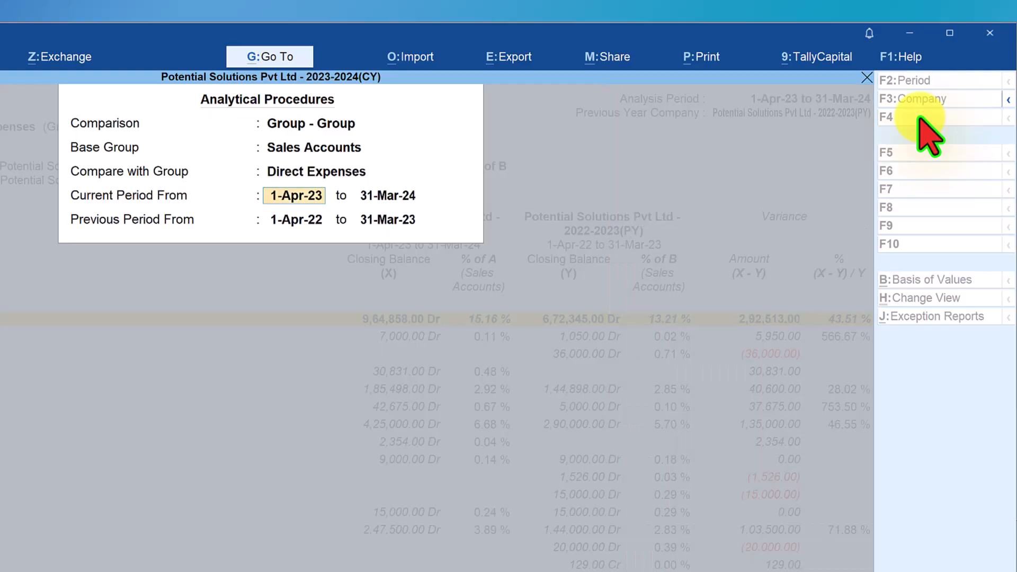